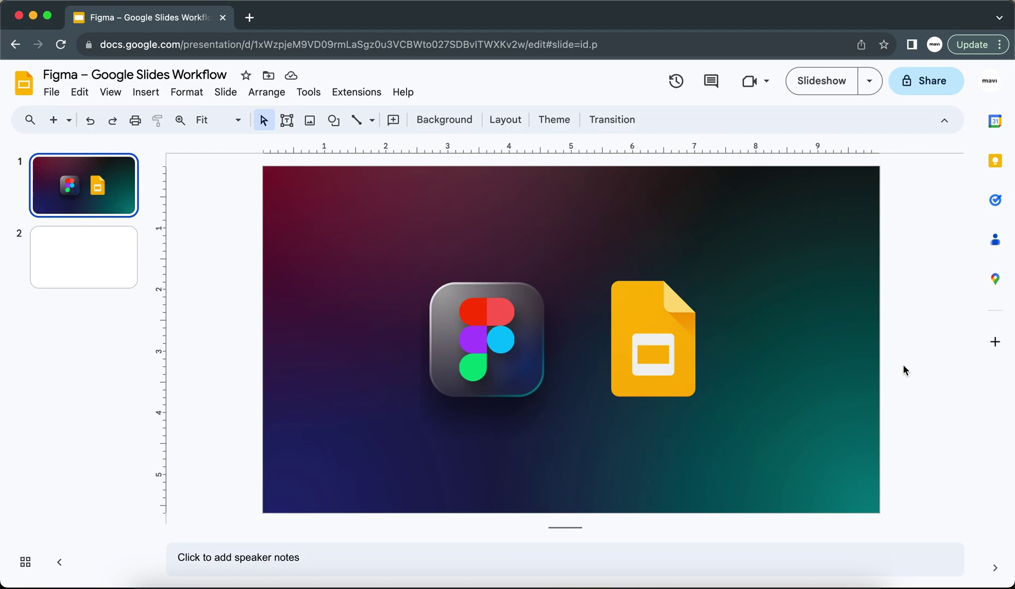
Inspect the Figma and Google Slides icons on slide 1, then open the blank slide 2.
click(76, 259)
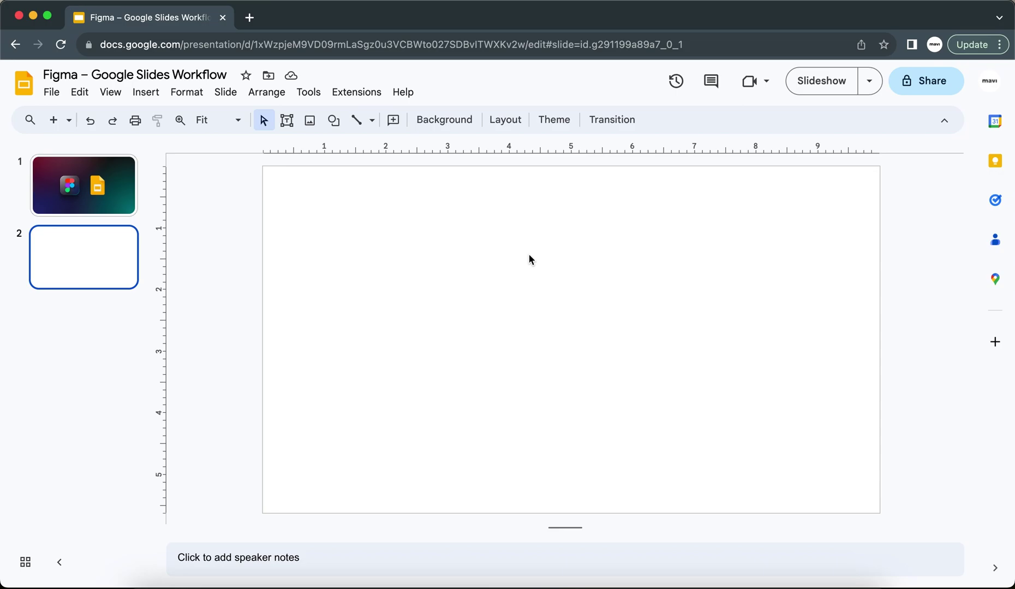
click(65, 163)
click(655, 356)
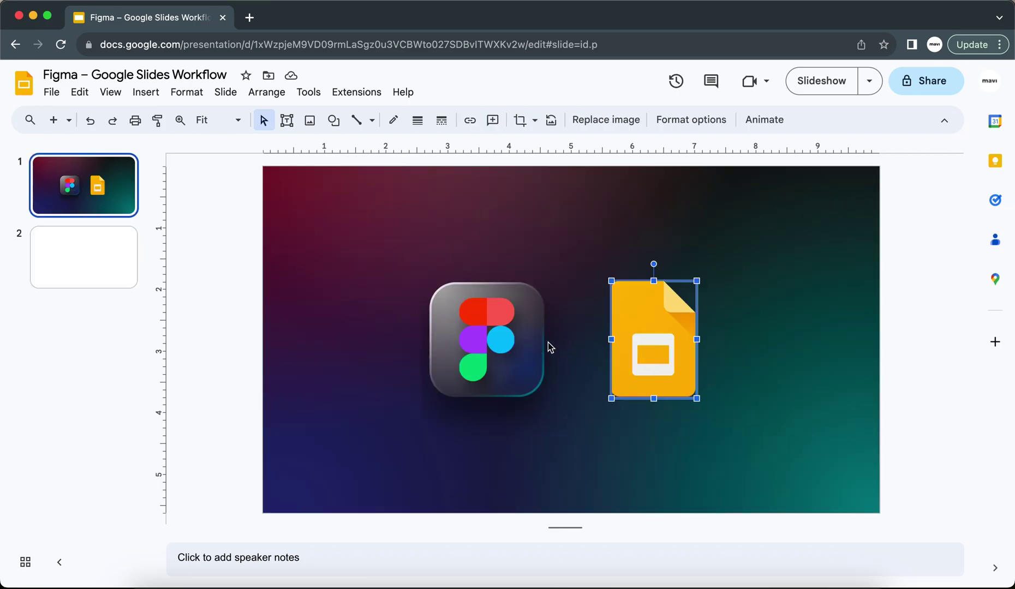
click(513, 355)
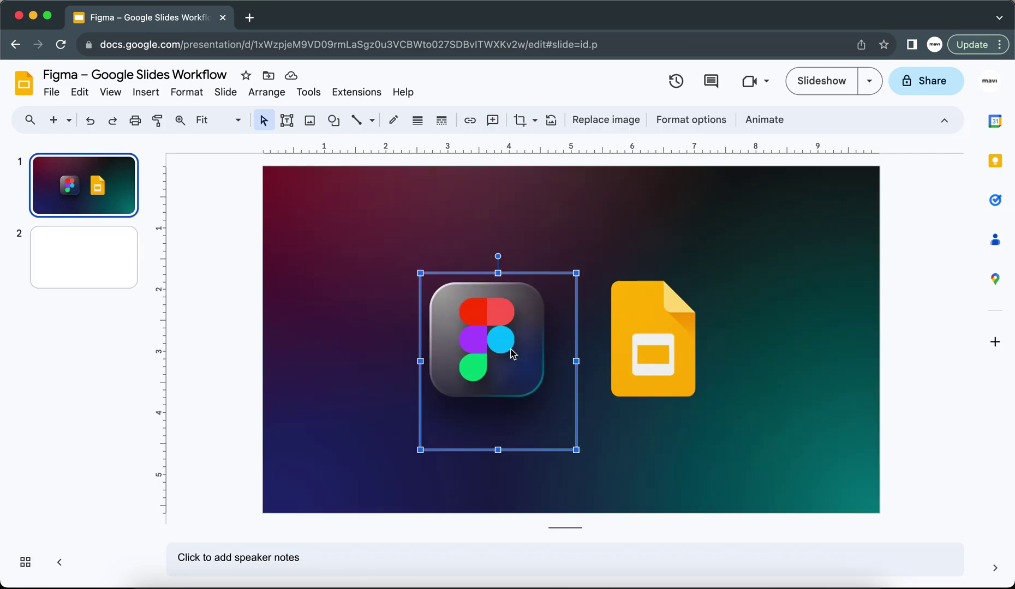
click(245, 309)
click(110, 241)
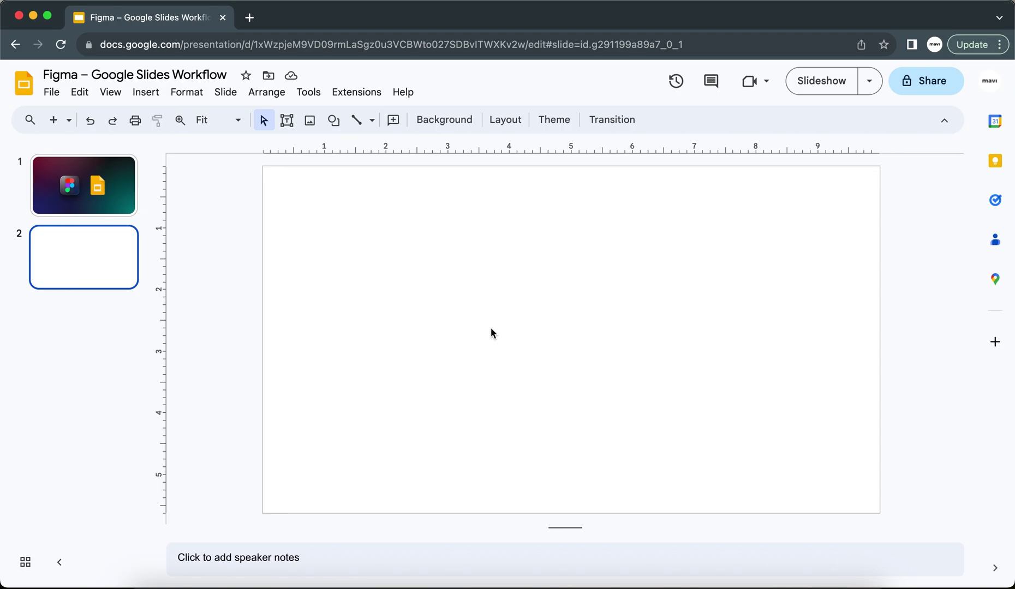
Add a text box reading 'Title' at the slide's top-left.
click(287, 120)
click(328, 231)
text(Title)
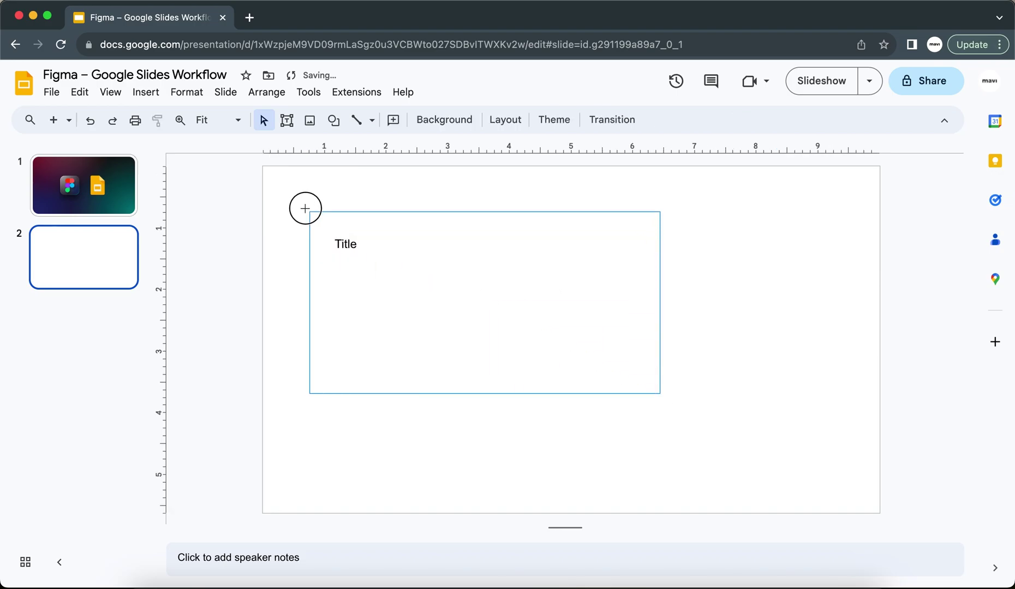
drag(423, 234, 354, 195)
click(343, 218)
click(328, 179)
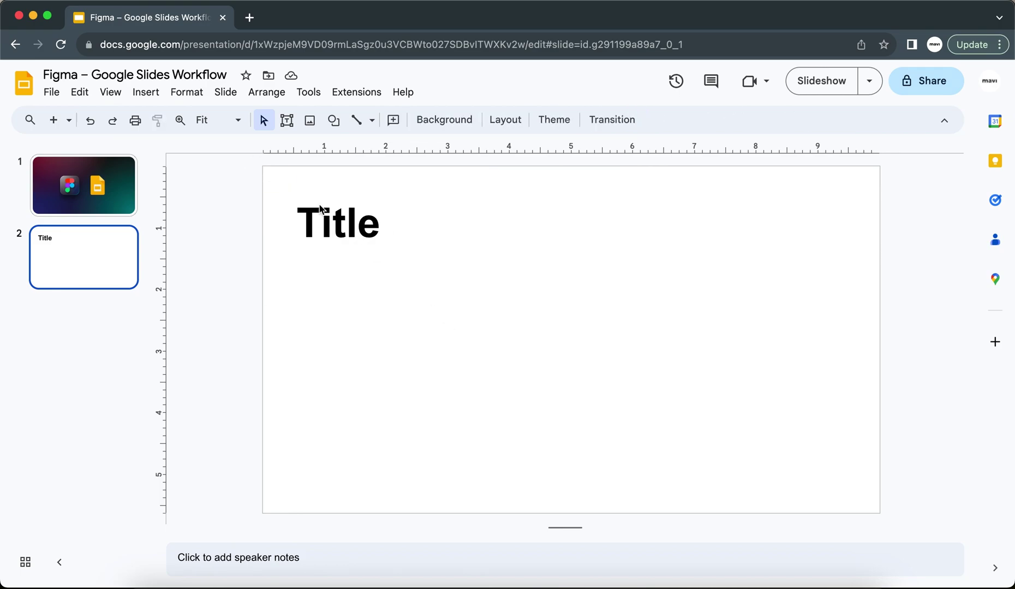
Duplicate the Title box below it, retype it as 'Description', and set 18 pt.
click(338, 194)
drag(338, 195, 347, 287)
double_click(352, 295)
text(Description)
drag(511, 386, 392, 277)
click(590, 119)
click(581, 324)
Narrow the Description box, reduce it to 16 pt, and replace it with lorem ipsum text.
click(344, 282)
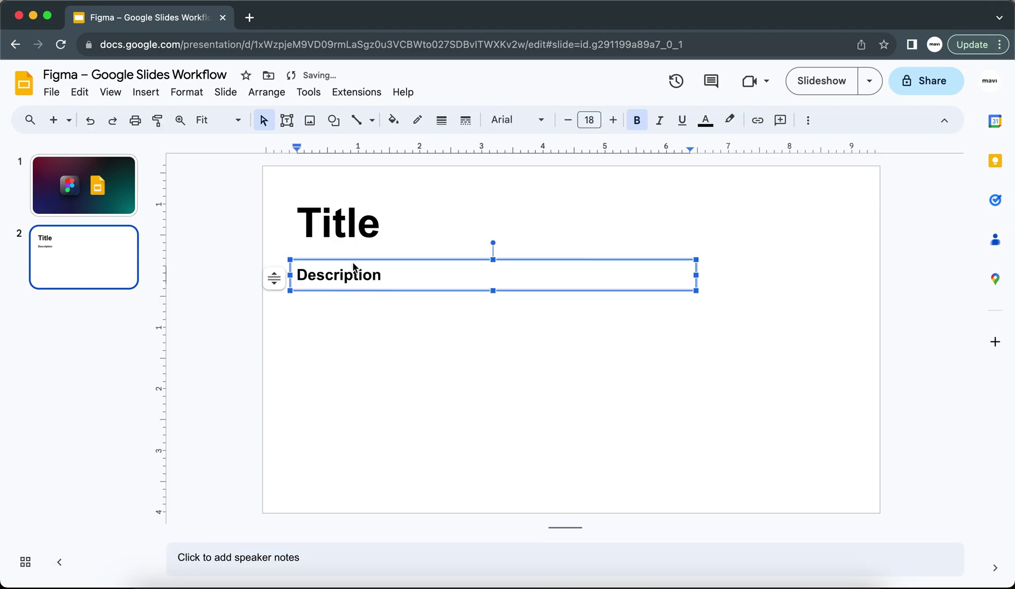
click(414, 407)
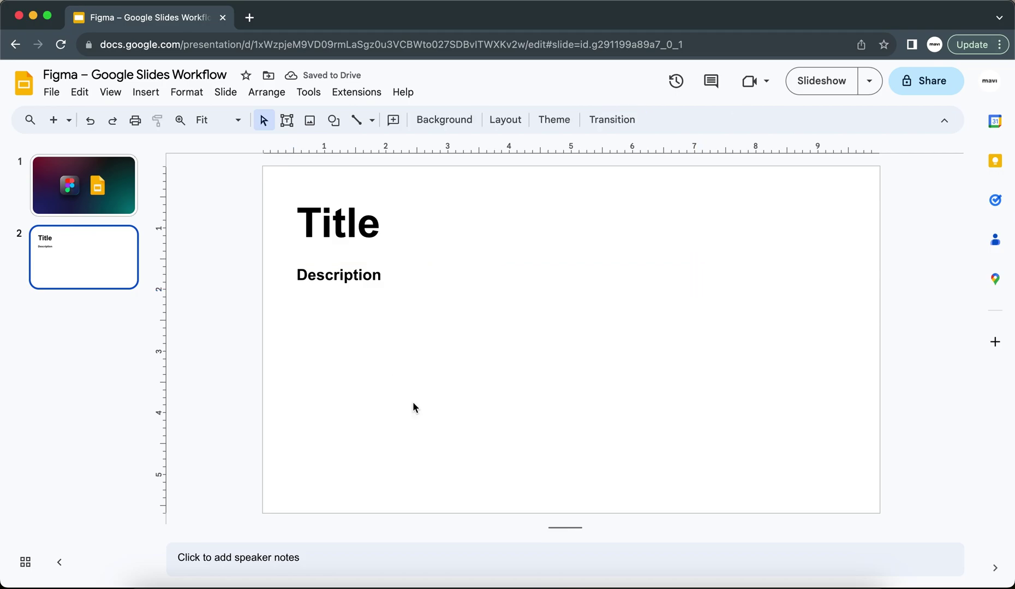
double_click(363, 285)
click(515, 294)
click(385, 278)
drag(697, 275, 557, 276)
click(568, 120)
click(569, 120)
double_click(341, 278)
click(316, 329)
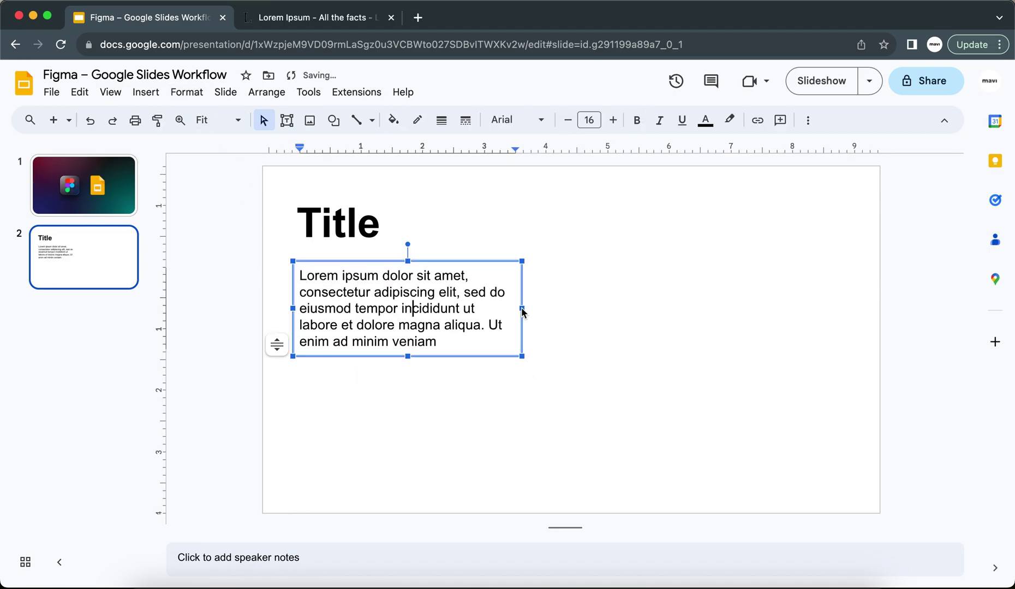
drag(522, 310, 503, 313)
click(652, 342)
Draw a large rounded rectangle on the slide's right with subtler corners and no outline.
click(334, 121)
mouse_move(349, 145)
click(536, 152)
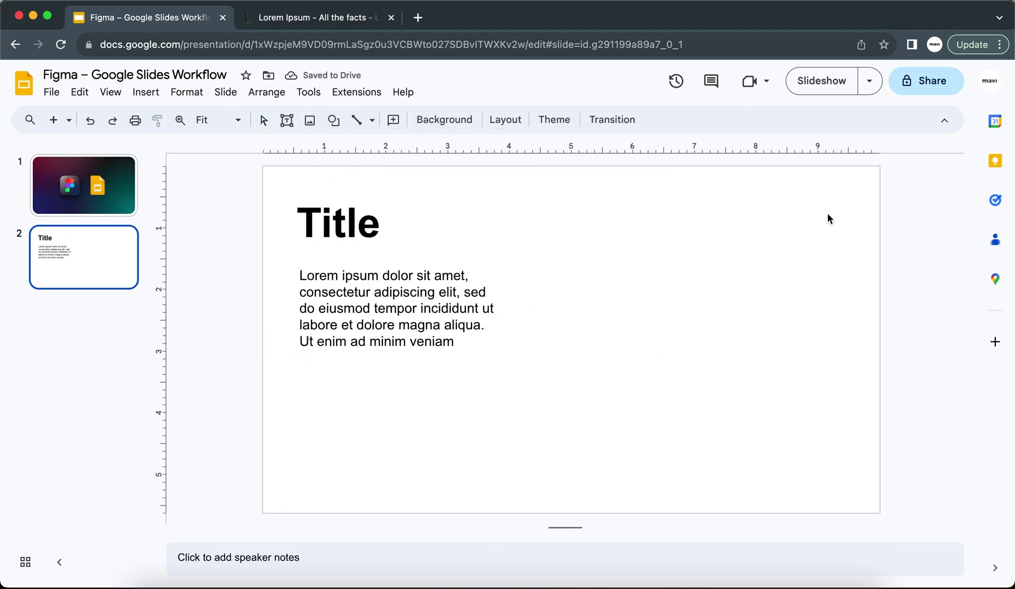
drag(846, 194, 614, 479)
drag(603, 195, 574, 195)
click(423, 129)
click(464, 374)
drag(654, 281, 708, 296)
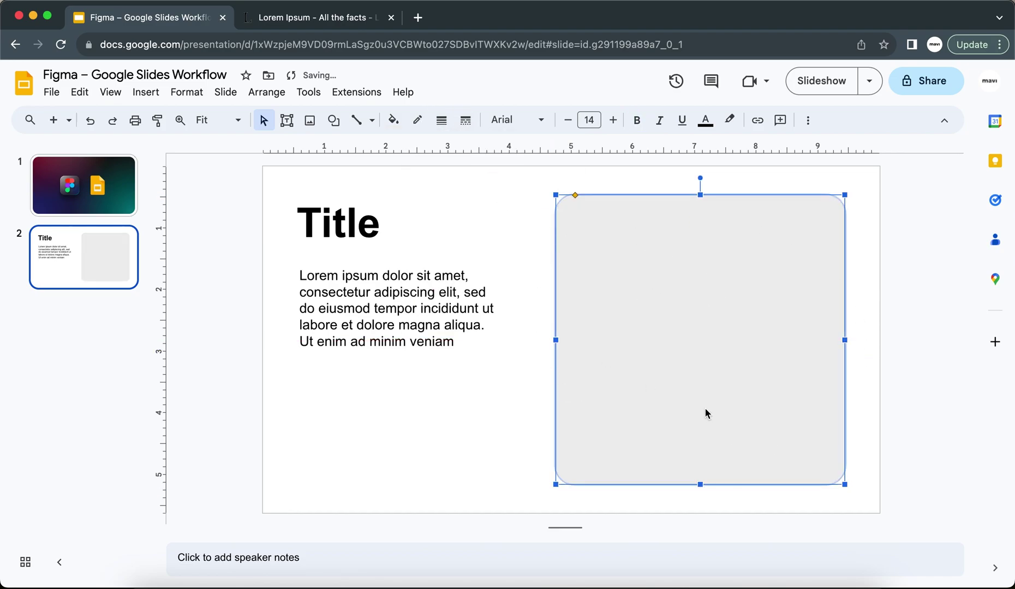
click(865, 352)
Fill the rounded panel with light grey.
click(835, 338)
click(393, 120)
click(509, 266)
click(479, 423)
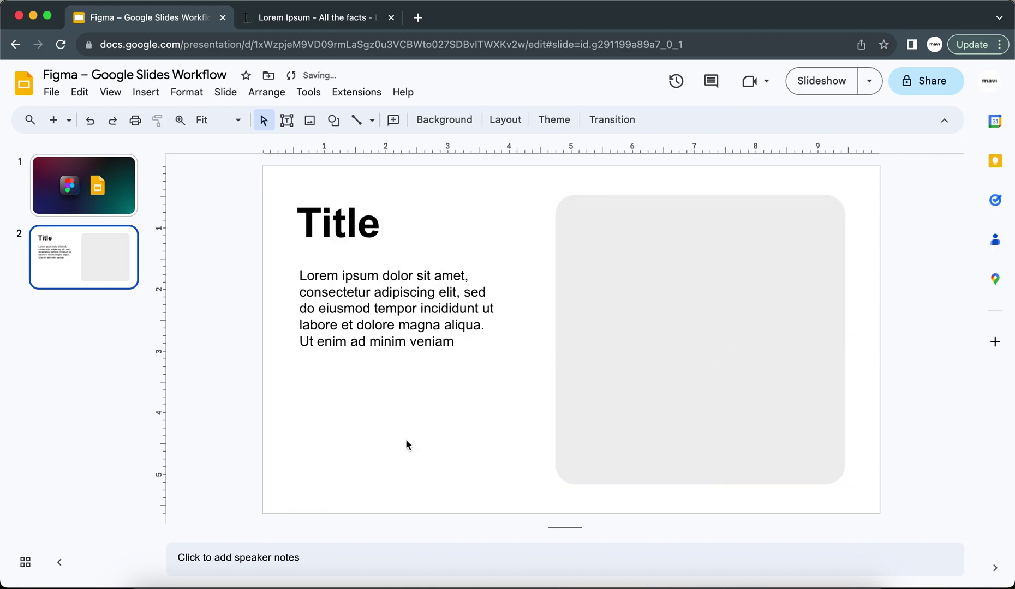
Nudge the lorem ipsum text box slightly upward.
drag(405, 439, 337, 318)
key(Up)
key(Up)
key(Down)
click(347, 380)
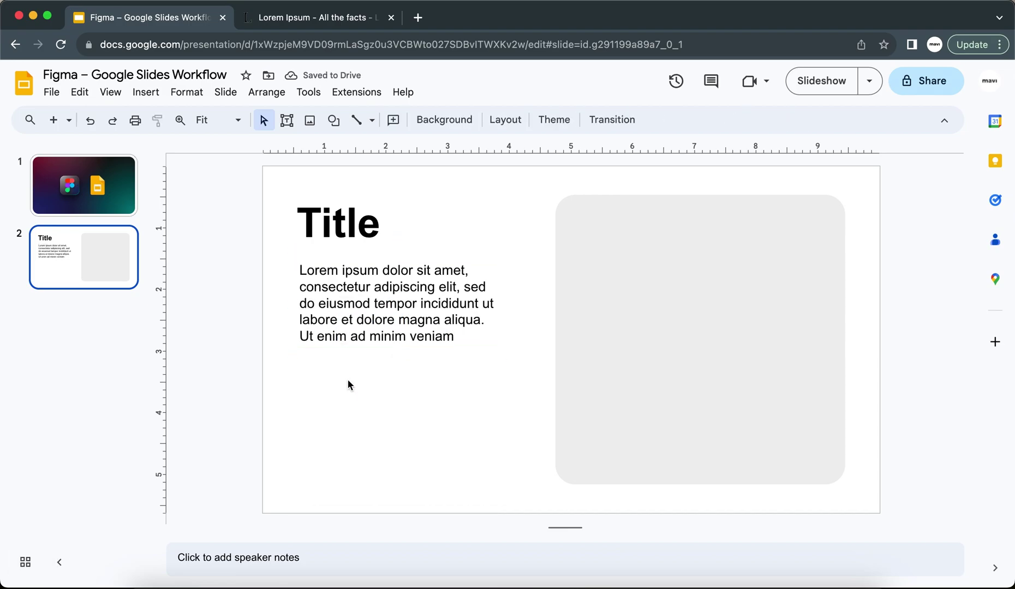
click(333, 119)
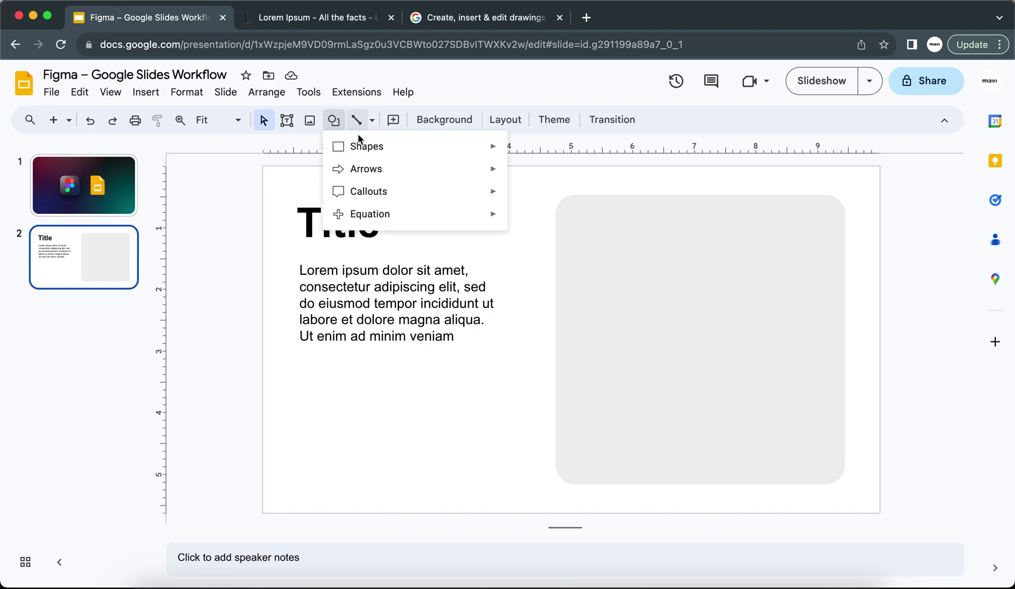
Draw a centred circle on the grey panel with transparent fill and a 3px outline.
mouse_move(364, 143)
click(520, 178)
drag(771, 284, 670, 382)
drag(725, 359, 700, 371)
click(390, 120)
click(432, 400)
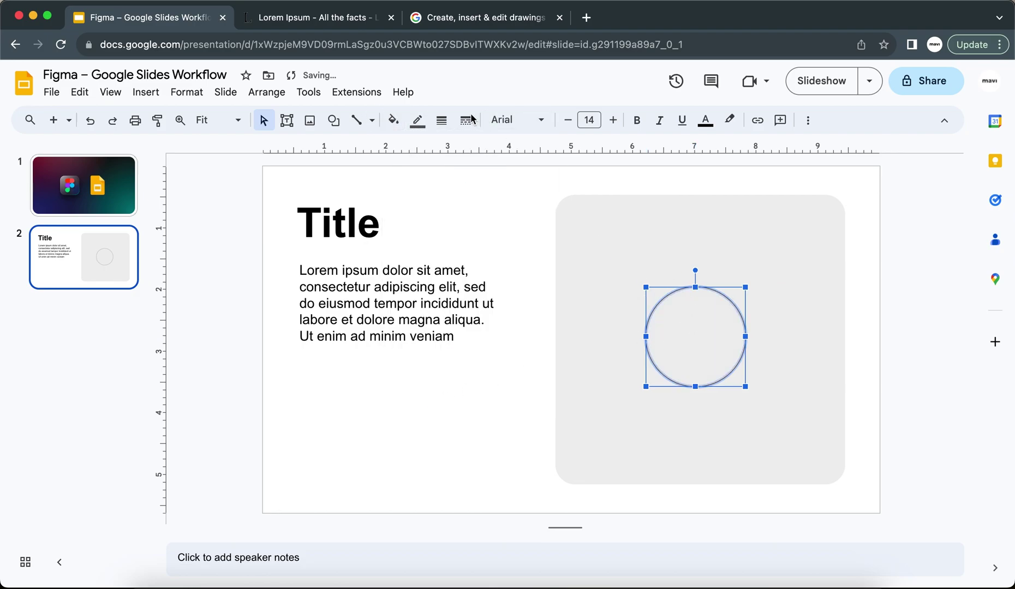
click(420, 127)
click(441, 121)
click(464, 195)
click(508, 413)
click(644, 335)
mouse_move(672, 341)
mouse_down()
mouse_move(679, 357)
mouse_move(687, 352)
mouse_up()
click(374, 190)
Draw a thicker vertical line and place it beside the circle.
click(356, 121)
click(702, 309)
drag(725, 331, 721, 333)
drag(765, 375, 697, 355)
click(417, 120)
click(427, 191)
click(610, 277)
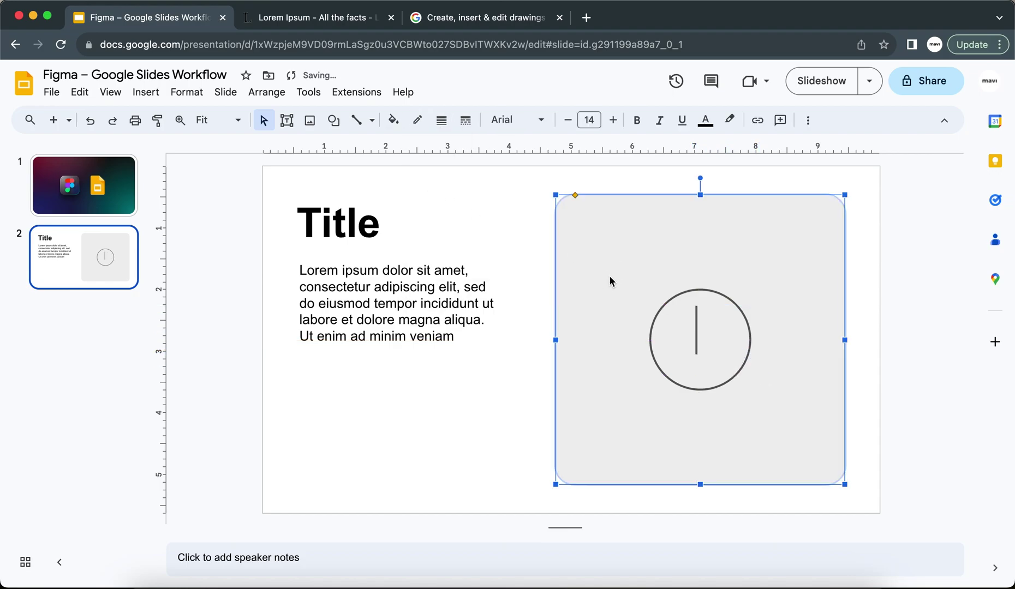
click(702, 332)
drag(699, 333, 771, 360)
Check the Figma icon on slide 1, then switch to Figma and undo the last change.
click(88, 188)
click(532, 377)
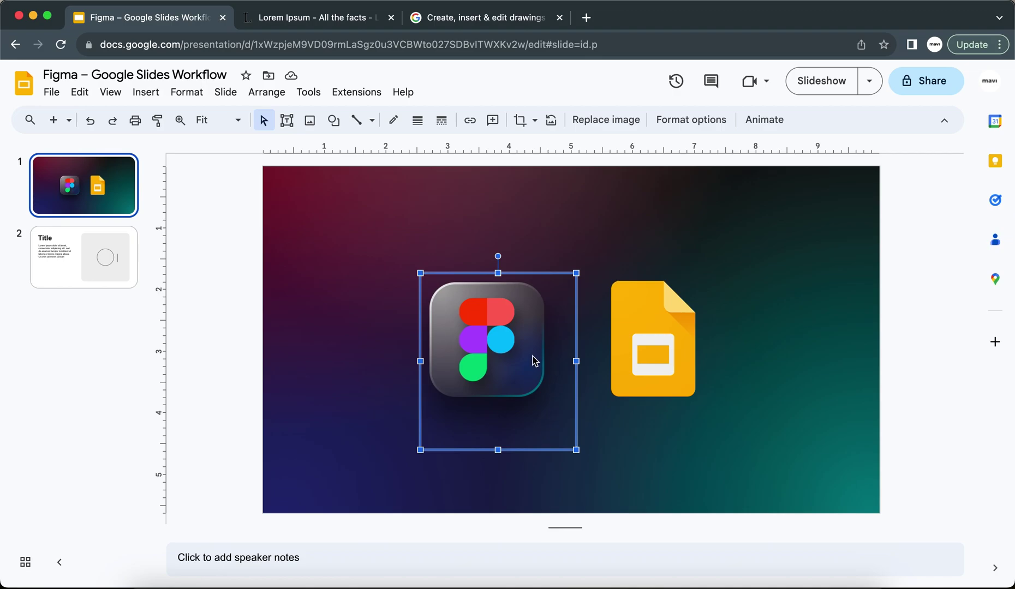
click(96, 248)
click(325, 585)
scroll(508, 234, up, 5)
key(super+z)
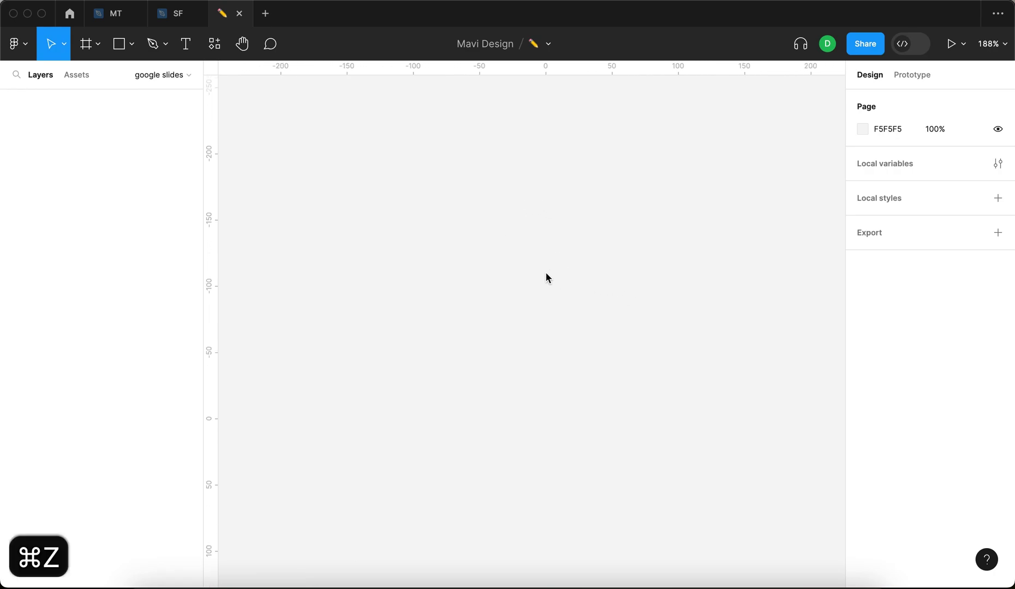
Draw an ellipse on the Figma canvas.
key(o)
click(497, 245)
click(729, 351)
click(491, 236)
scroll(508, 269, up, 5)
scroll(520, 250, down, 3)
click(537, 268)
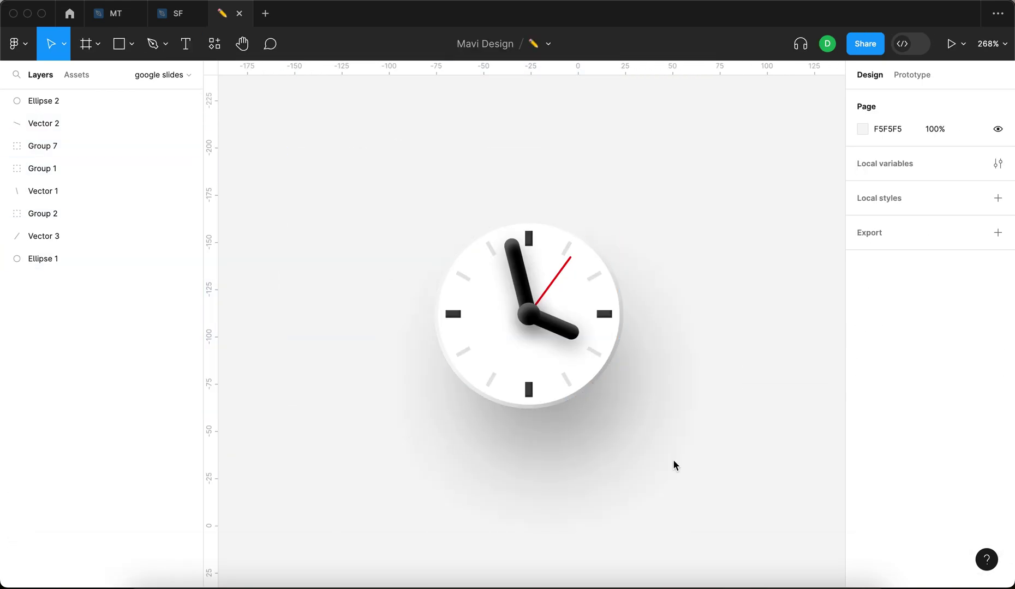
Group all the clock's layers into Group 8 and select it.
drag(767, 501, 305, 173)
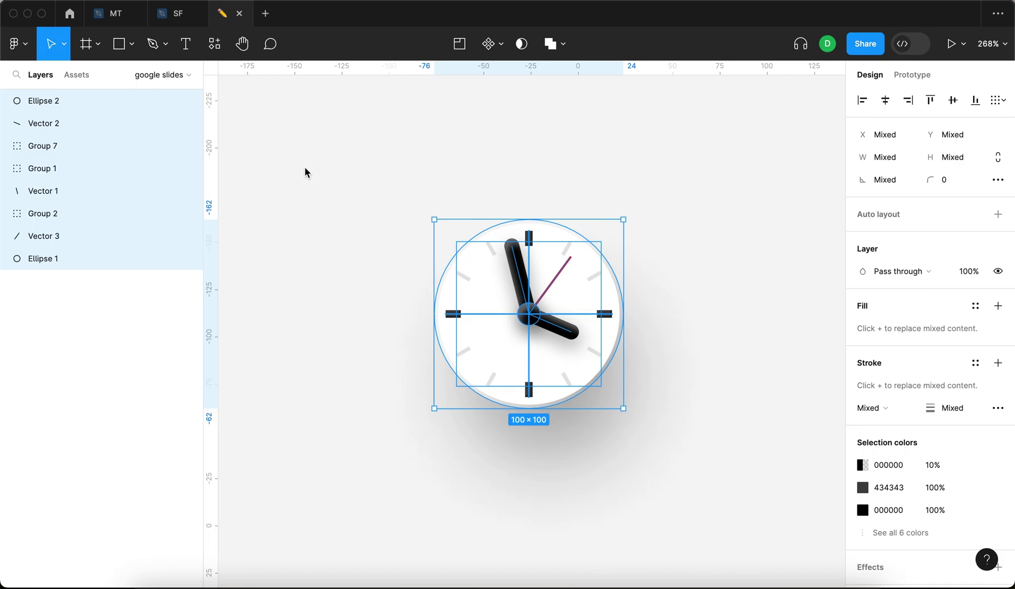
key(super+g)
click(304, 172)
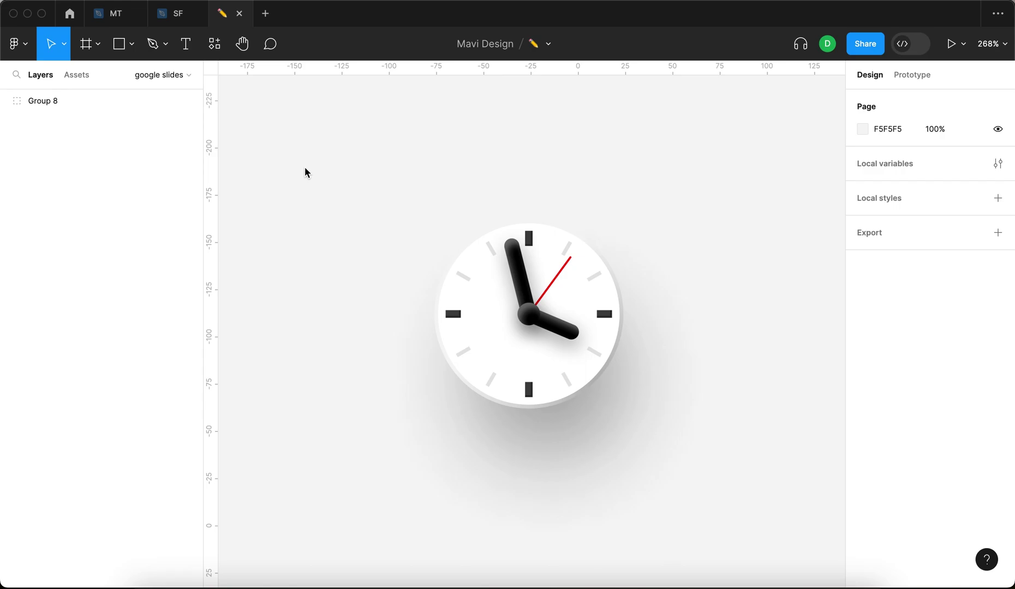
click(433, 263)
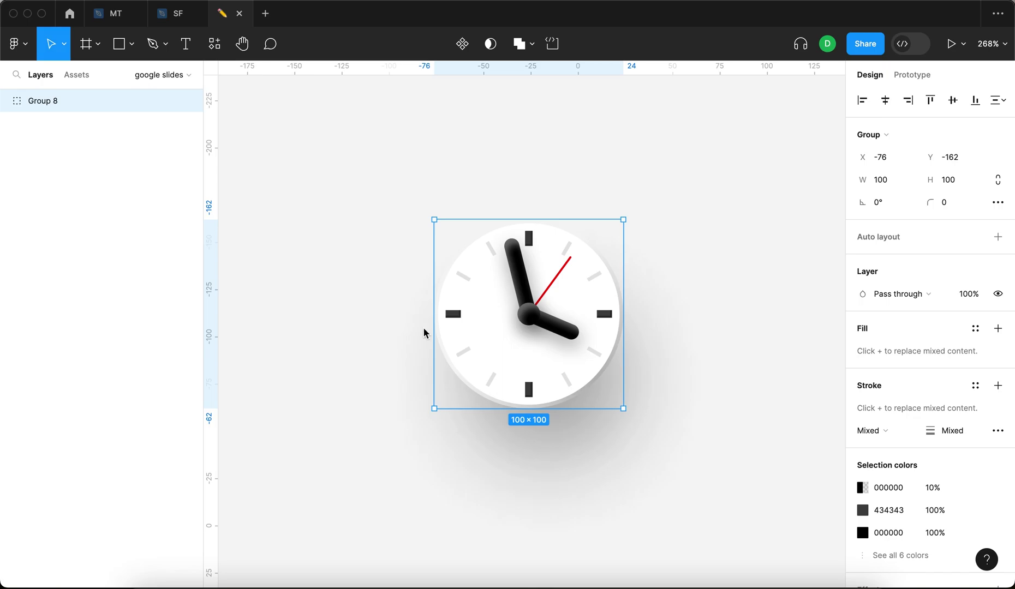
Scale the clock group by 3x with the Scale tool.
scroll(502, 344, down, 3)
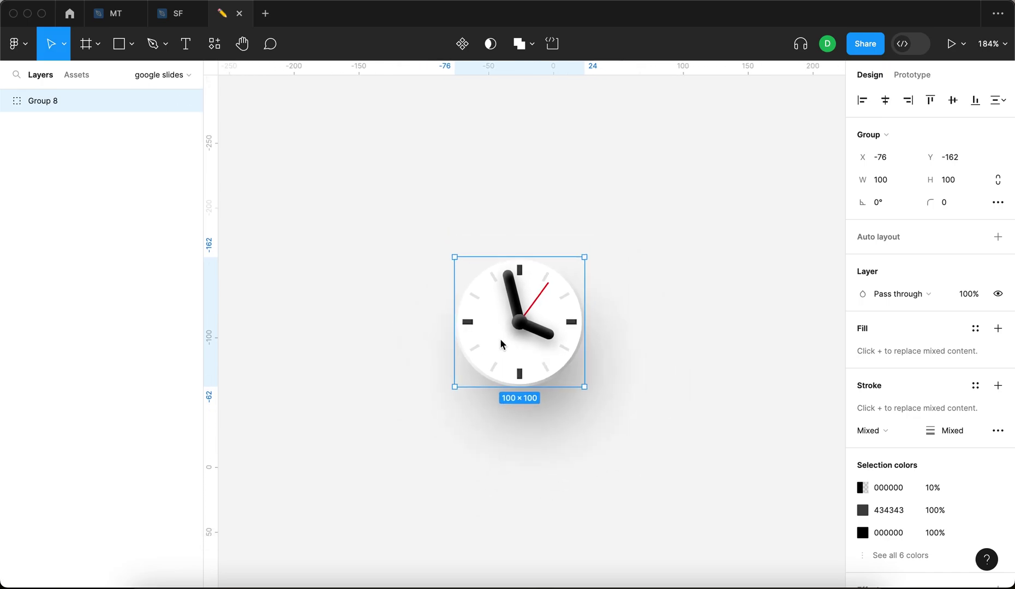
key(k)
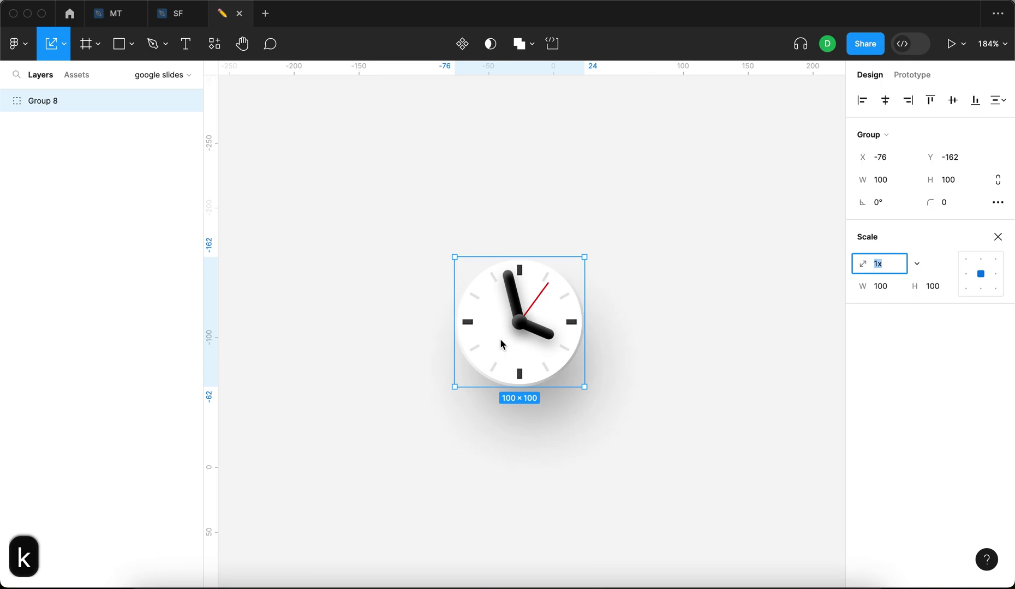
key(shift+3)
key(BackSpace)
text(3x)
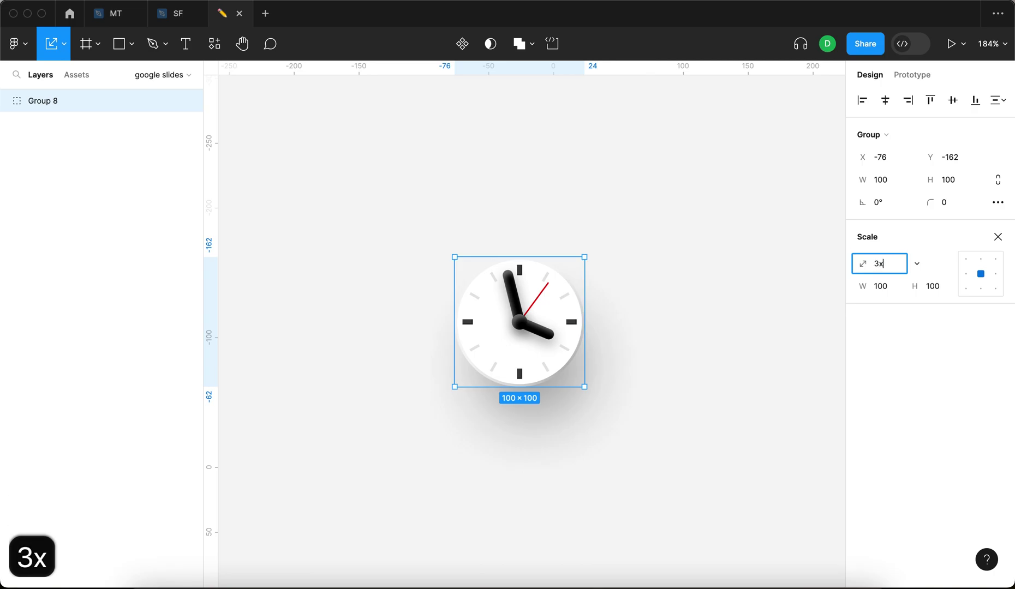
key(Return)
Copy the enlarged clock group as PNG and return to Google Slides.
scroll(480, 345, down, 5)
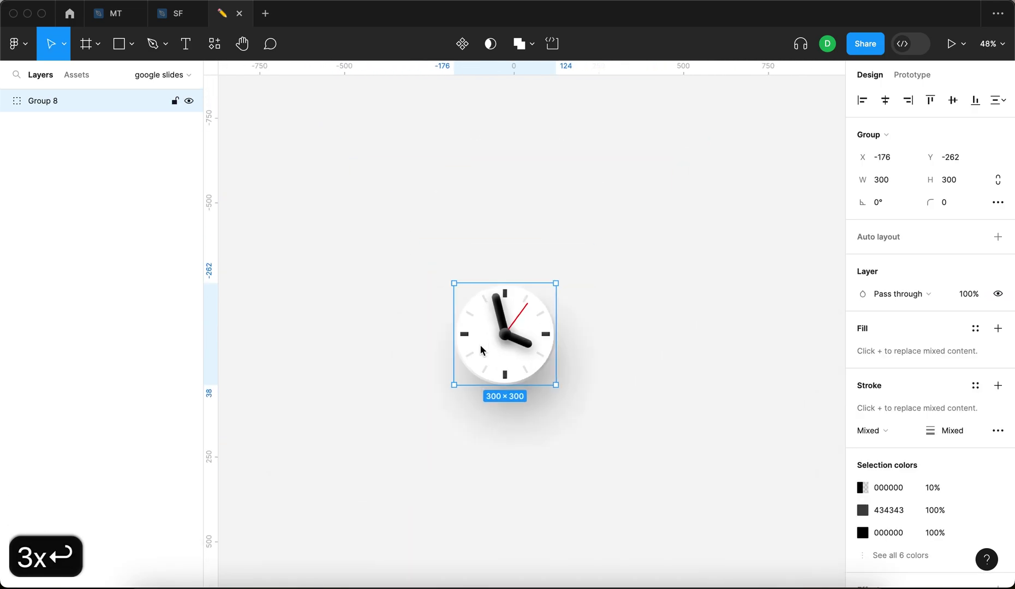
key(Escape)
click(580, 299)
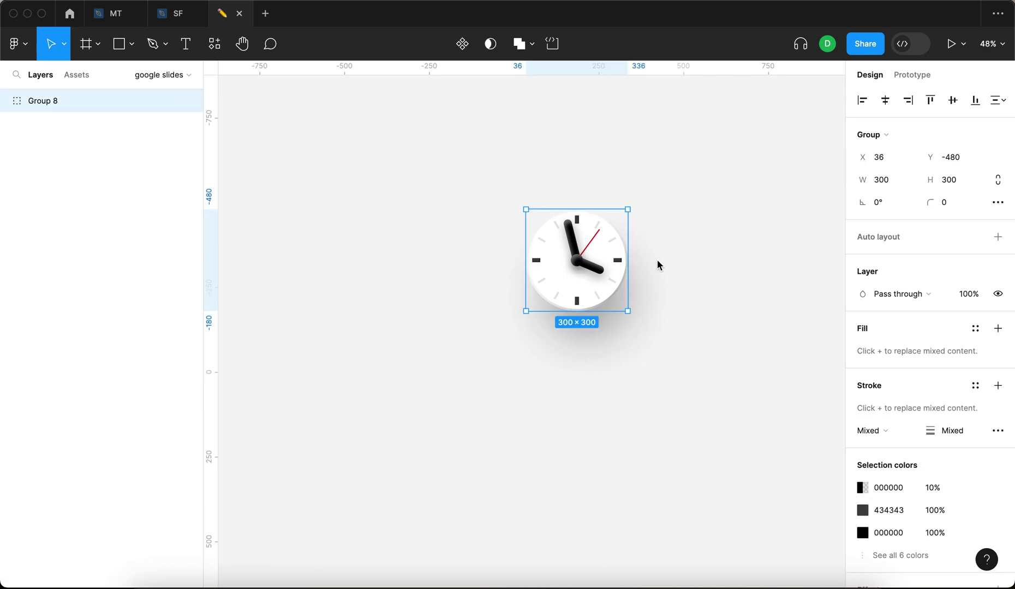
key(Escape)
scroll(591, 245, up, 5)
click(638, 304)
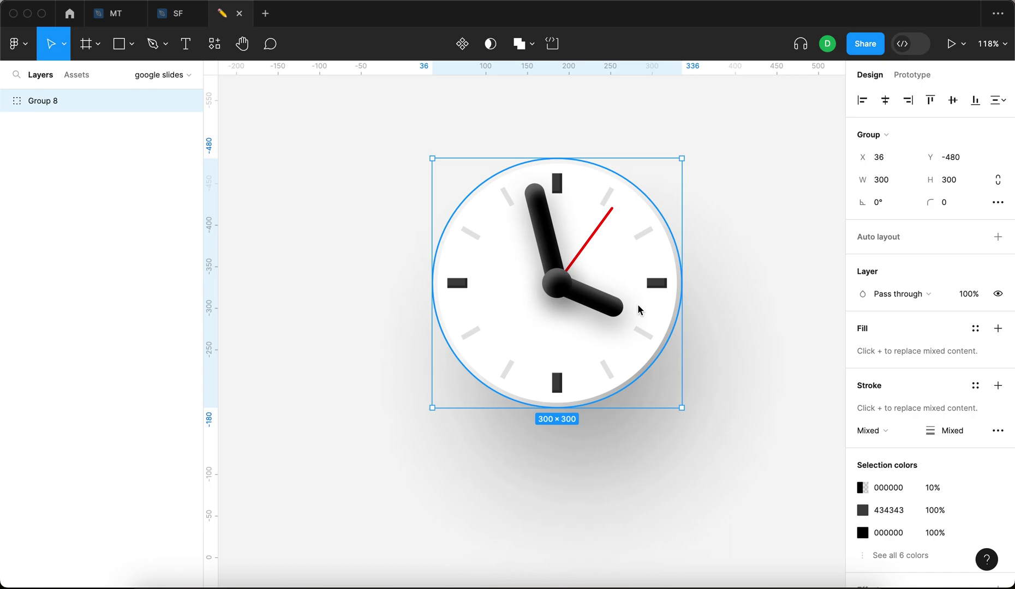
key(shift+super+c)
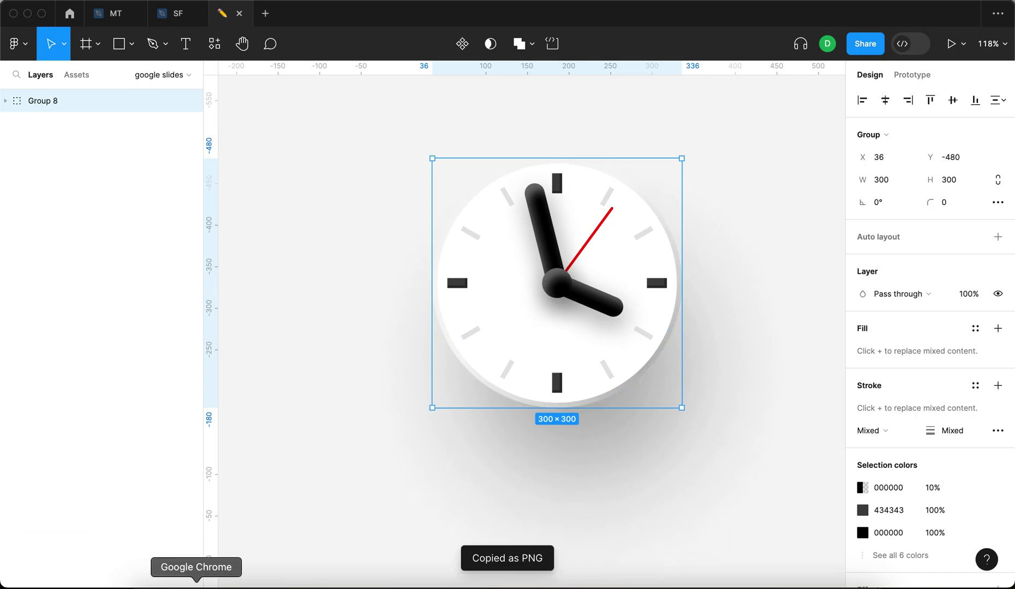
click(196, 585)
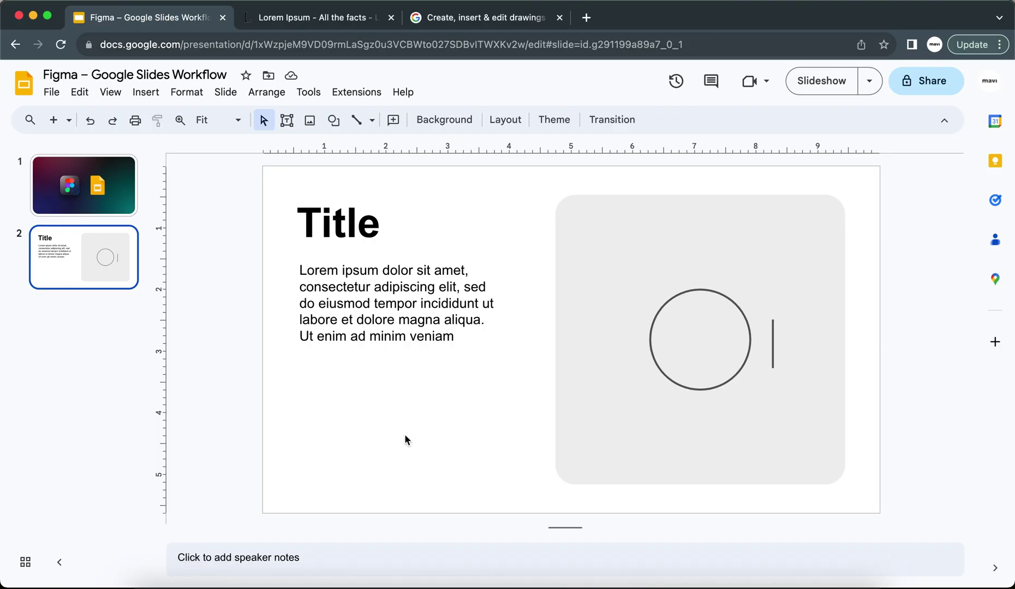
Paste the clock, delete the circle and line, and enlarge the clock in their place.
key(super+v)
drag(367, 415, 548, 367)
drag(606, 326, 607, 326)
drag(879, 358, 647, 284)
key(BackSpace)
click(607, 319)
drag(607, 320, 697, 315)
drag(767, 394, 805, 434)
drag(721, 334, 712, 365)
Retitle the heading 'Time Management' and shrink its font until it fits one line.
double_click(338, 224)
text(Time Management)
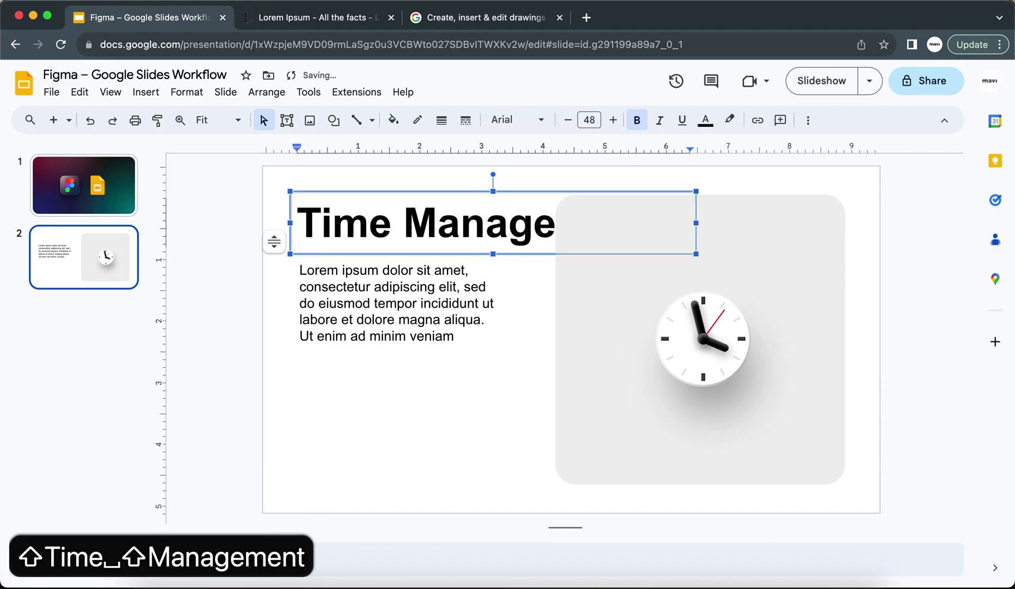
click(570, 120)
click(569, 120)
click(569, 121)
click(570, 121)
click(570, 122)
click(570, 120)
click(570, 120)
click(570, 120)
click(570, 121)
click(570, 120)
click(570, 120)
Narrow the grey panel from the left, move the body text up, and delete the clock.
click(568, 350)
drag(556, 340, 602, 342)
drag(682, 345, 707, 347)
click(549, 394)
click(374, 333)
drag(374, 255, 379, 250)
click(717, 349)
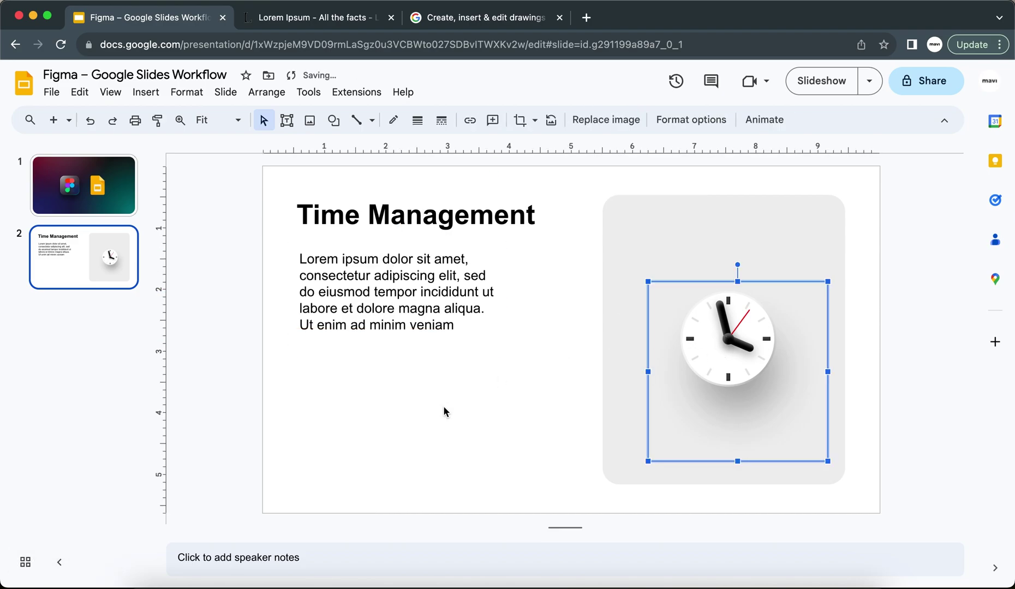
key(BackSpace)
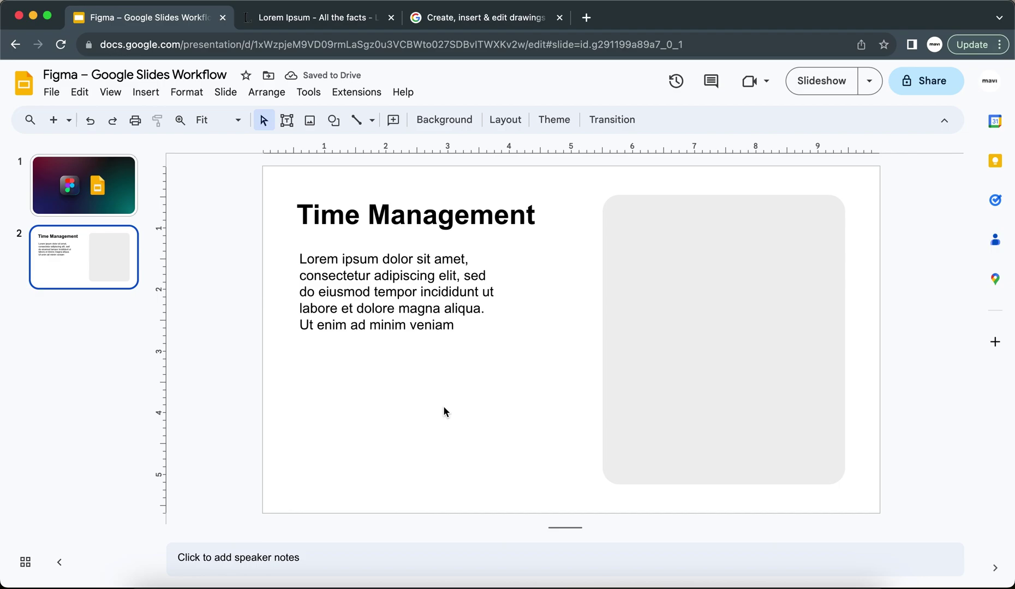
key(super+z)
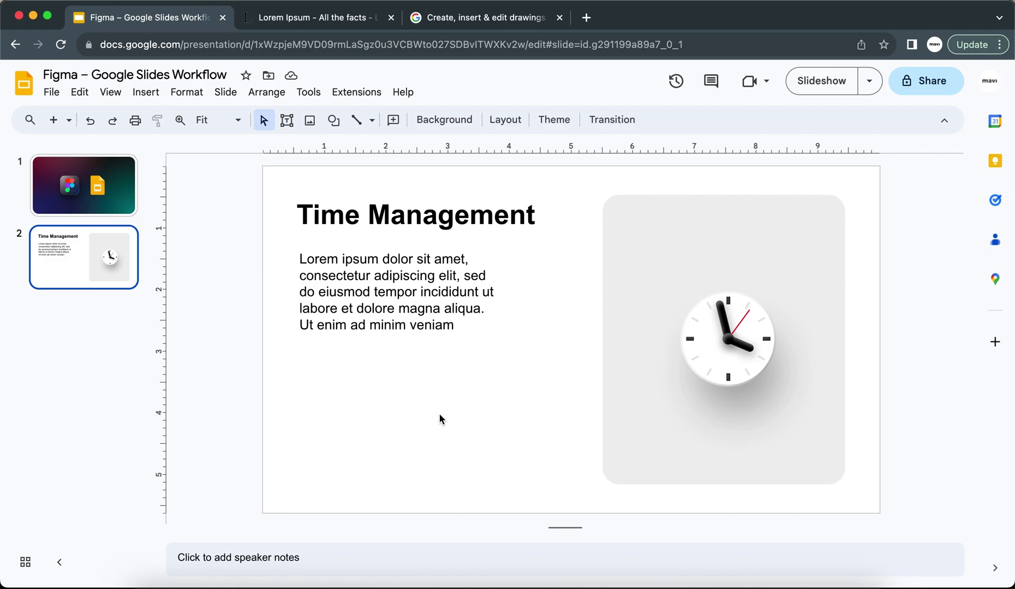
key(super+Tab)
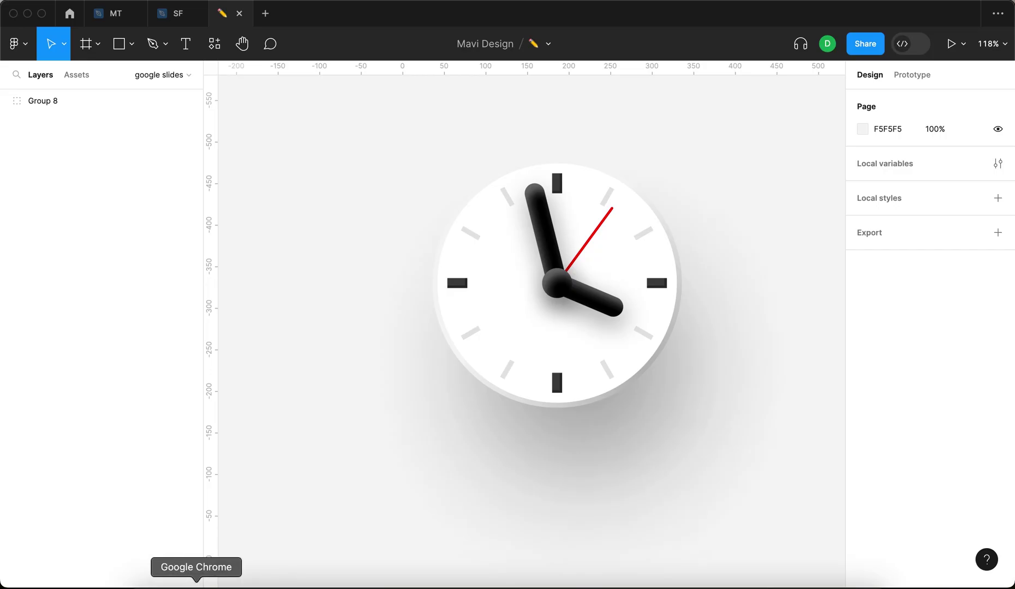
click(197, 585)
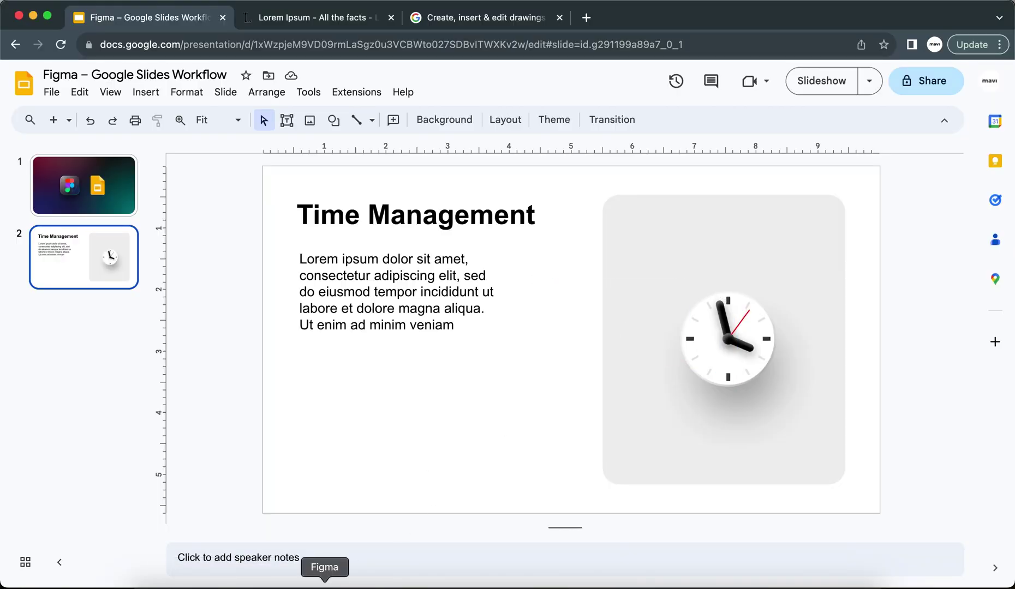
click(325, 585)
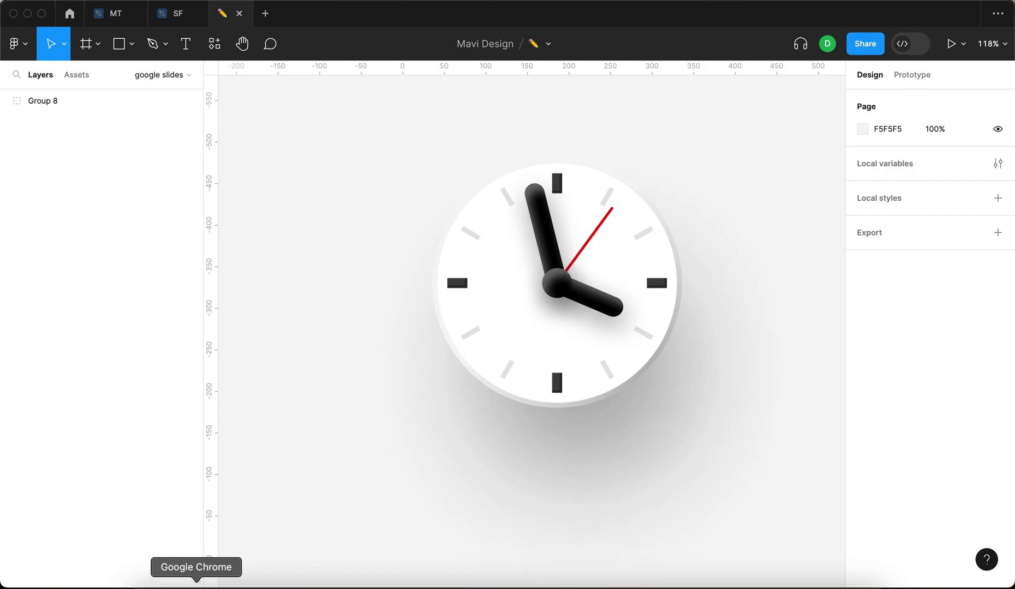
click(197, 585)
click(465, 409)
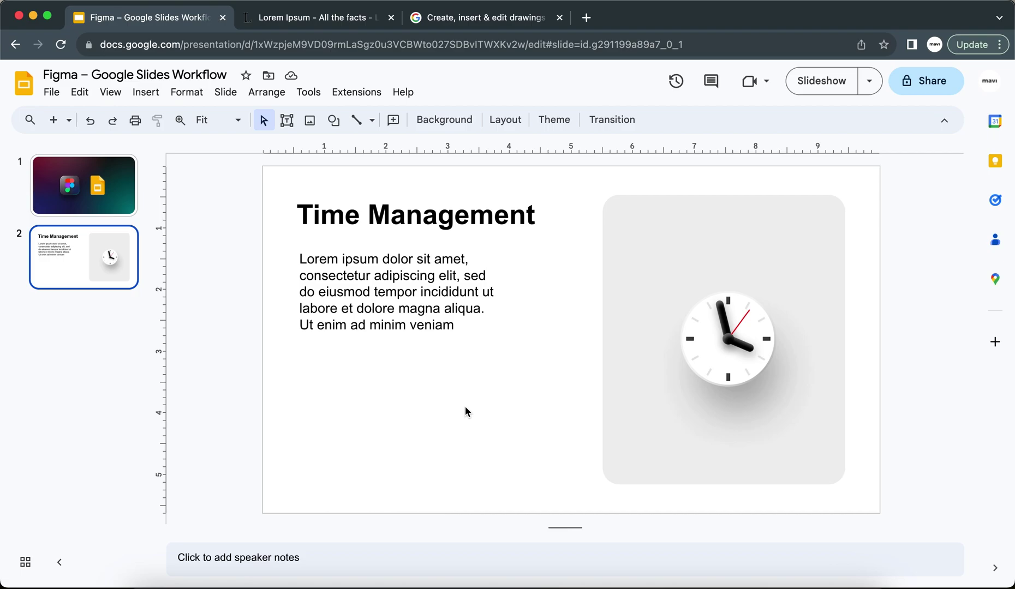
Select the lorem ipsum paragraph and nudge it up with the arrow keys.
drag(465, 407, 360, 305)
key(Up)
key(Up)
key(Down)
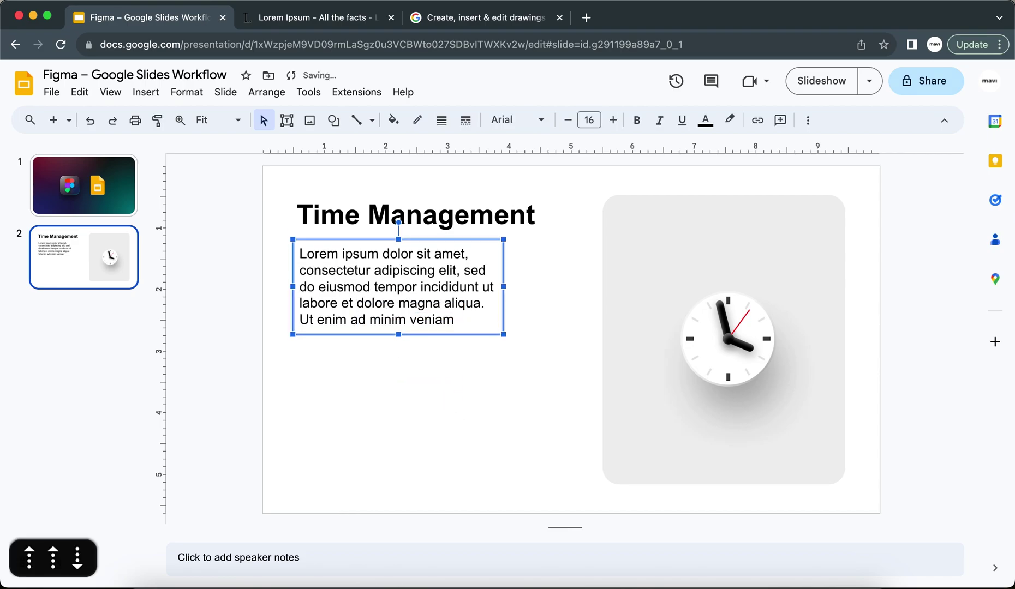
click(398, 390)
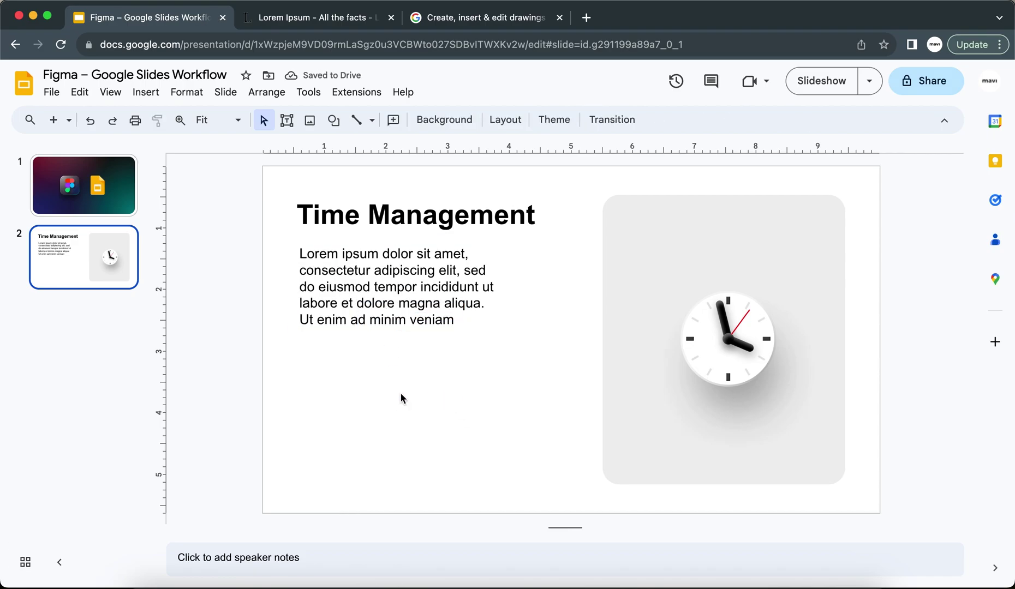